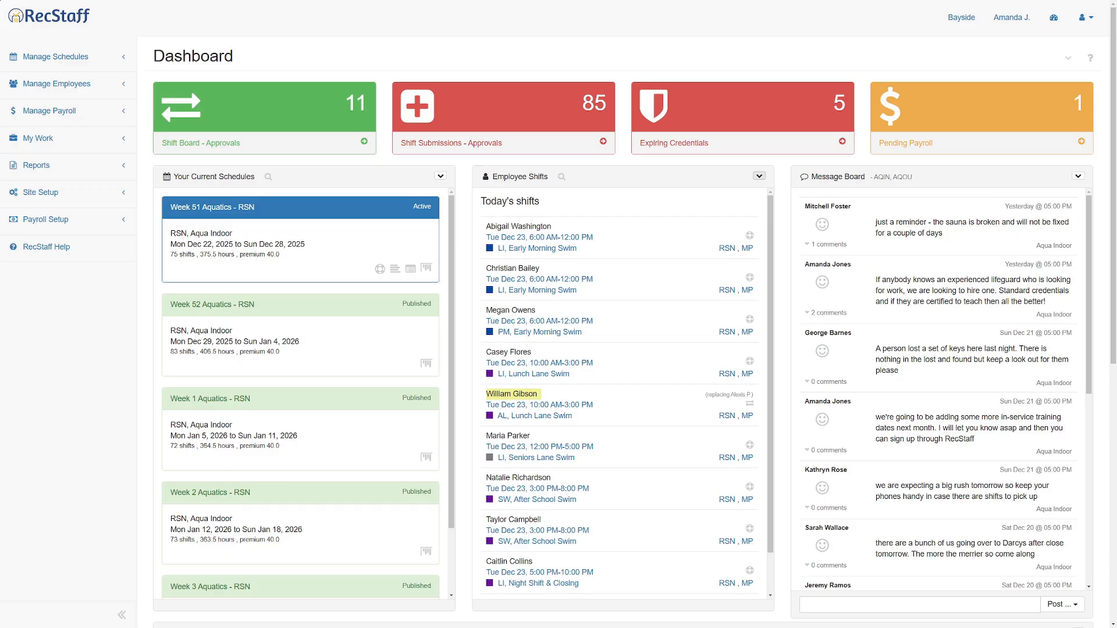
Start a new employee shift on the Week 1 Aquatics - RSN schedule, dated Mon, Jan 5.
left_click(759, 176)
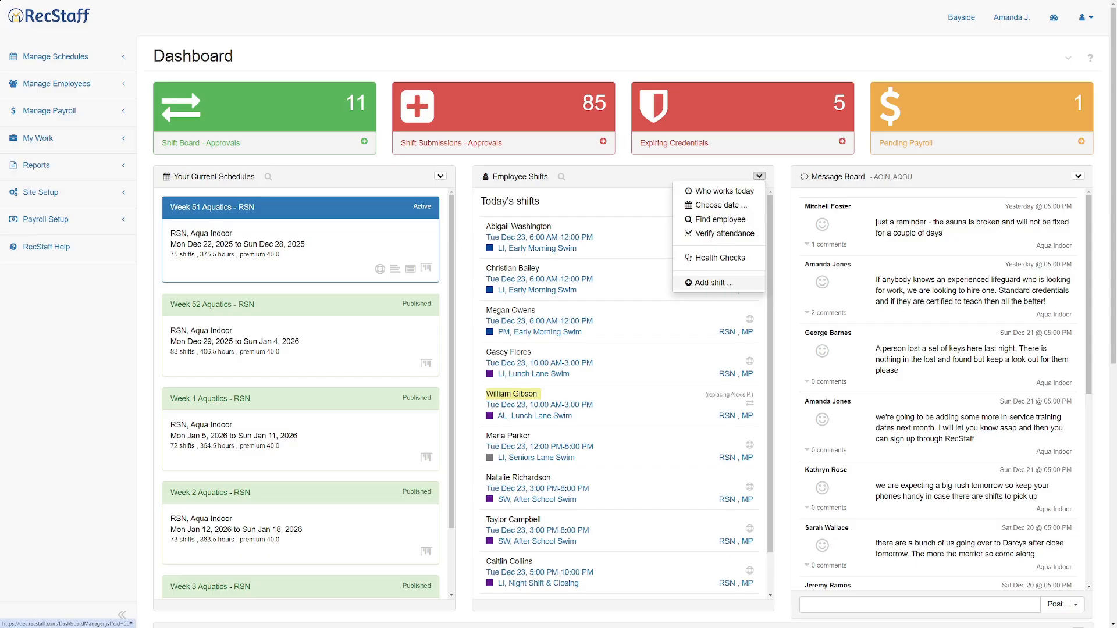
left_click(713, 282)
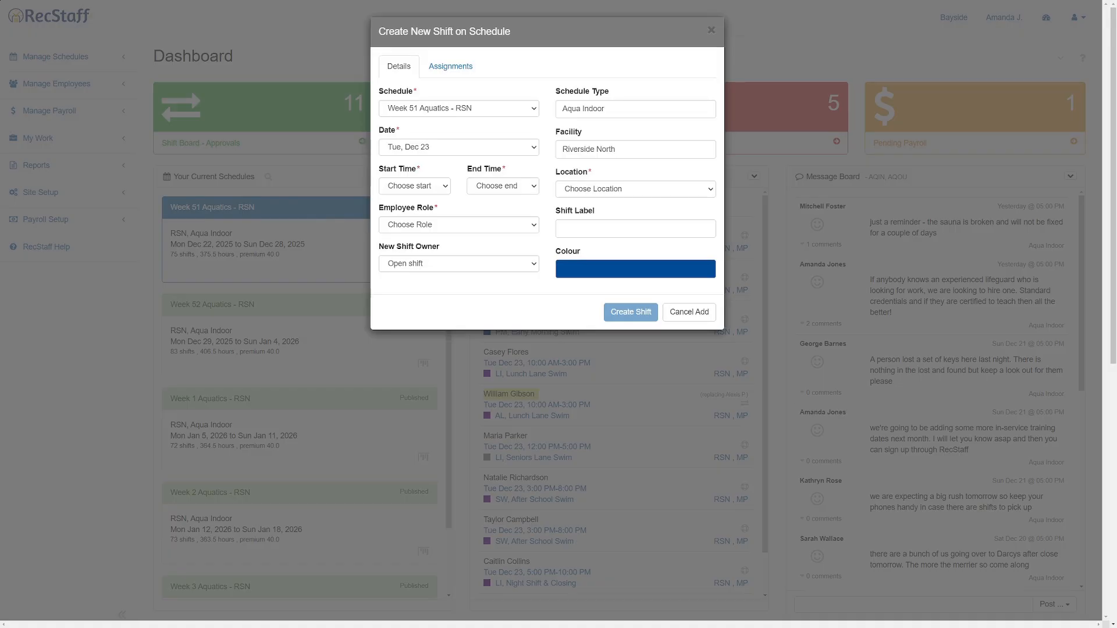
left_click(458, 109)
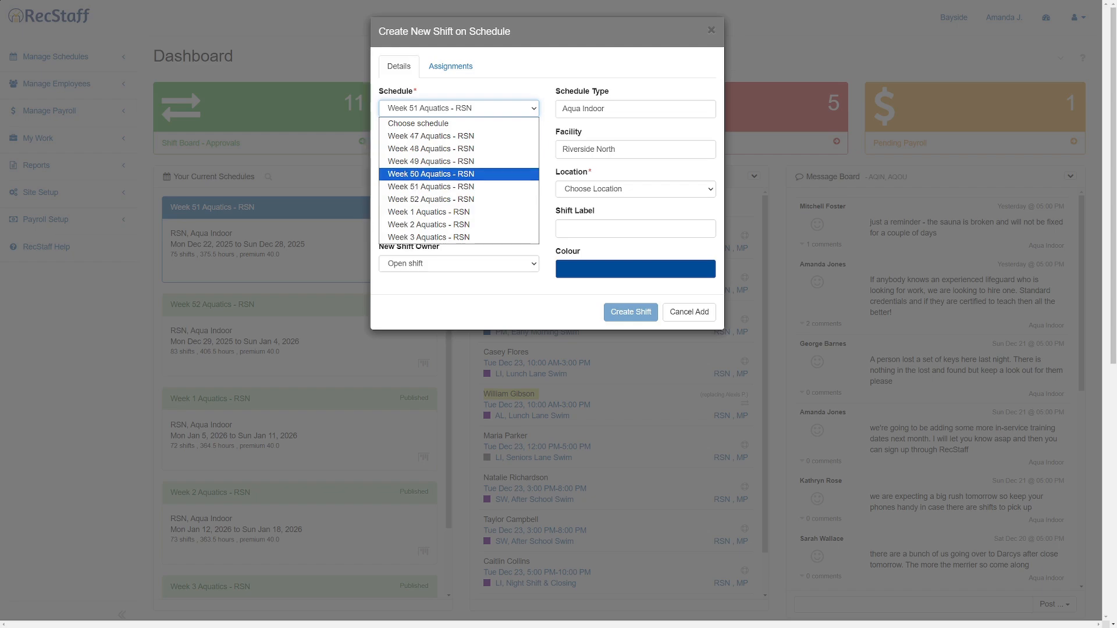
left_click(458, 212)
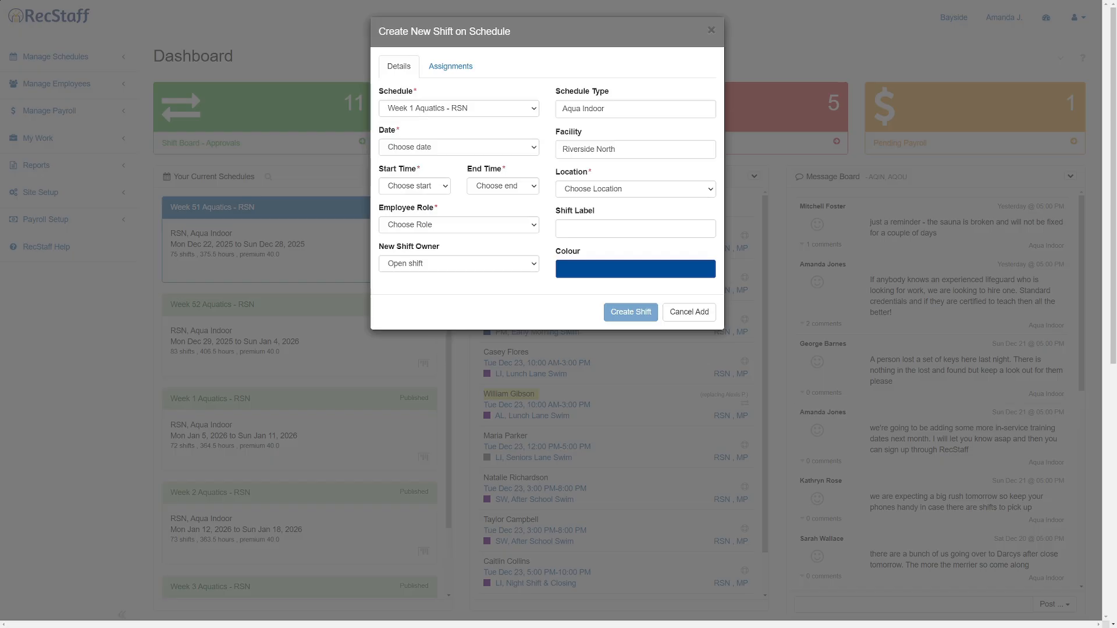
left_click(459, 148)
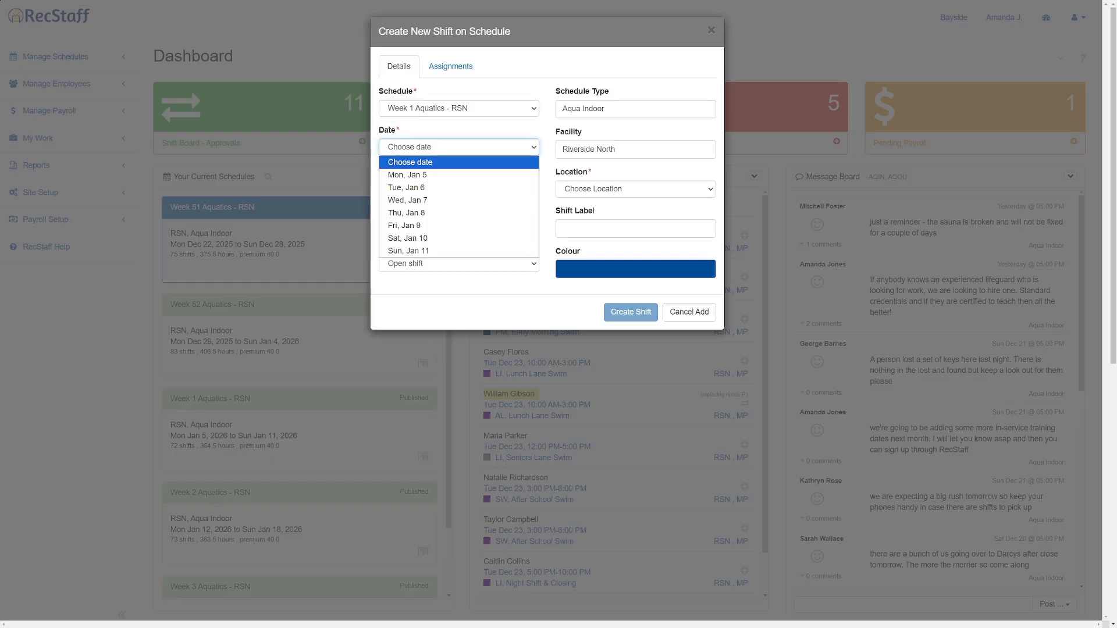
key("Down")
key("Return")
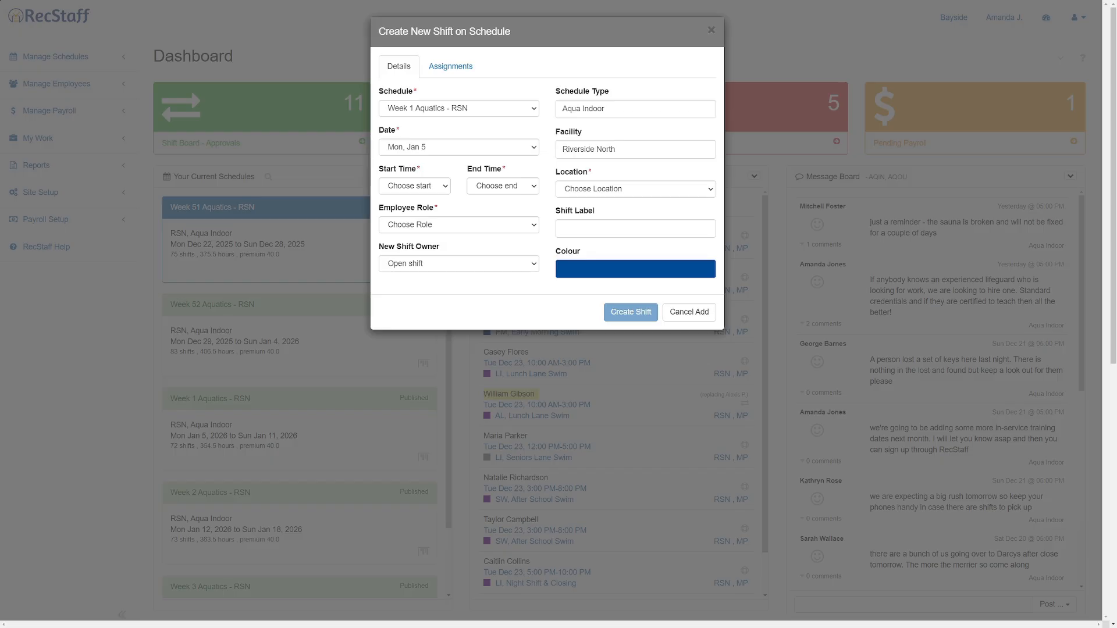
Set the new shift's start time to 06:00 AM and its end time to 11:00 AM.
left_click(415, 186)
left_click(405, 214)
left_click(503, 186)
scroll(499, 253, "down", 5)
scroll(499, 262, "down", 5)
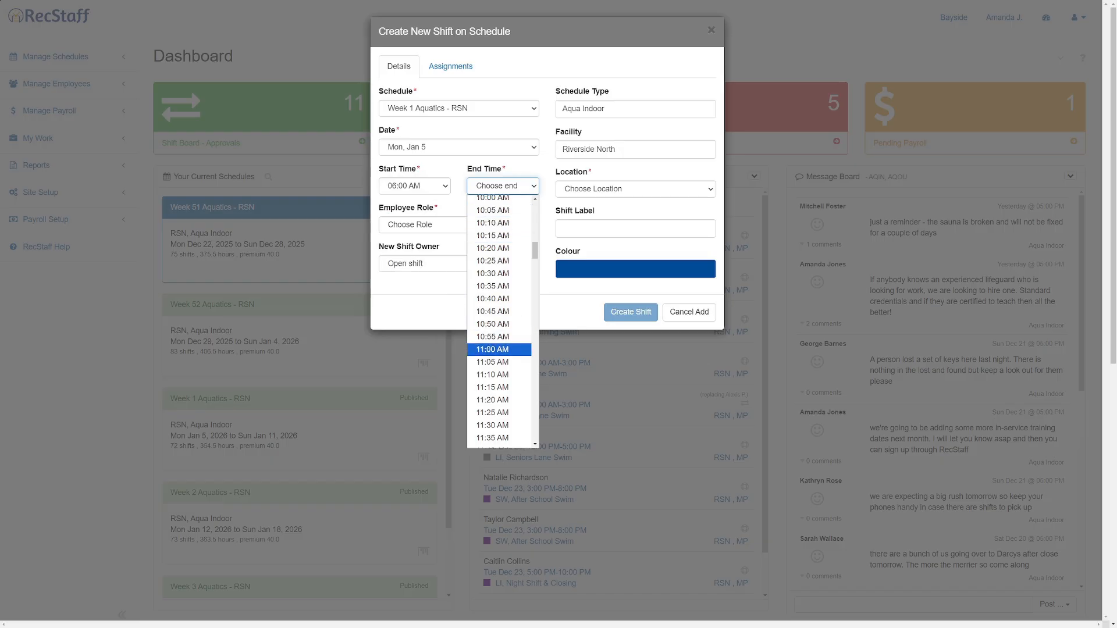
left_click(493, 349)
Set the employee role to Lifeguard Inst, keep the owner as Open shift, and choose pool as the location.
left_click(458, 225)
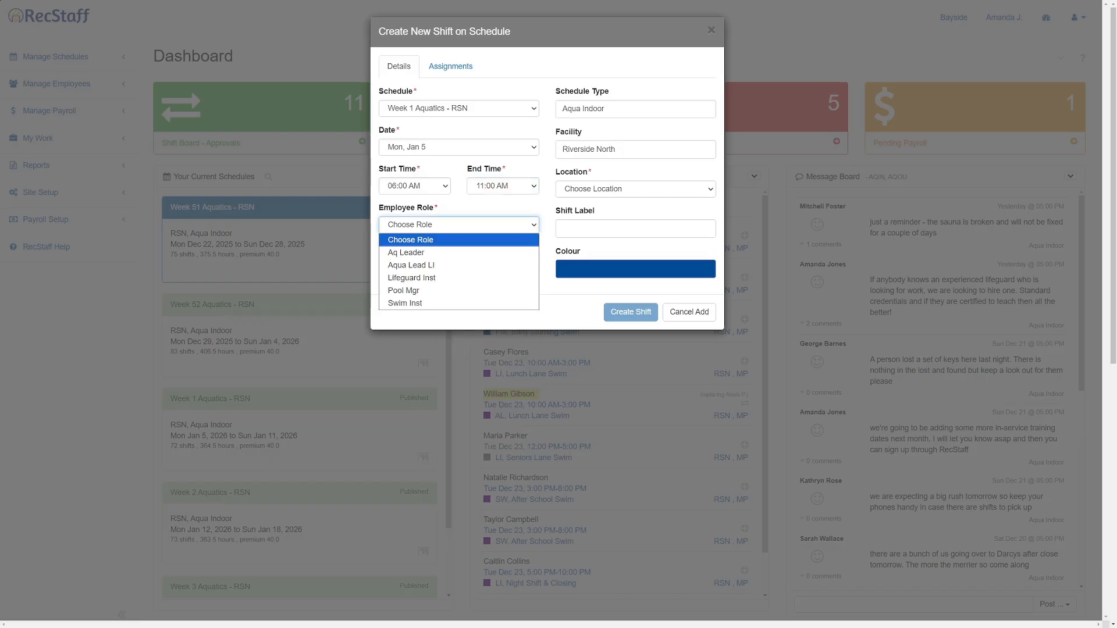
left_click(418, 278)
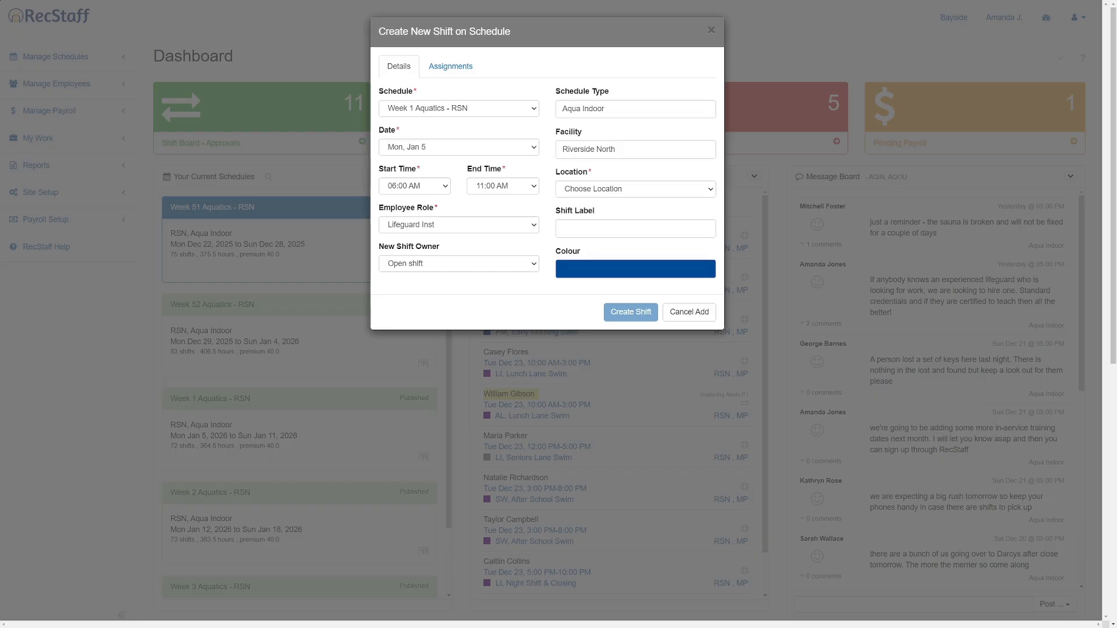
left_click(459, 264)
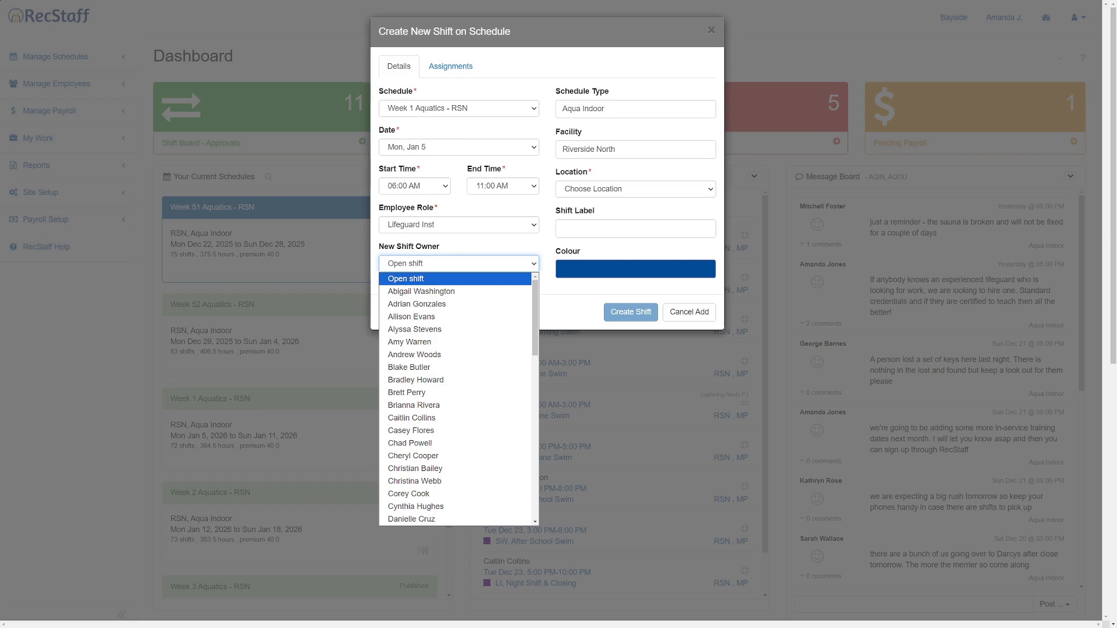
key("Escape")
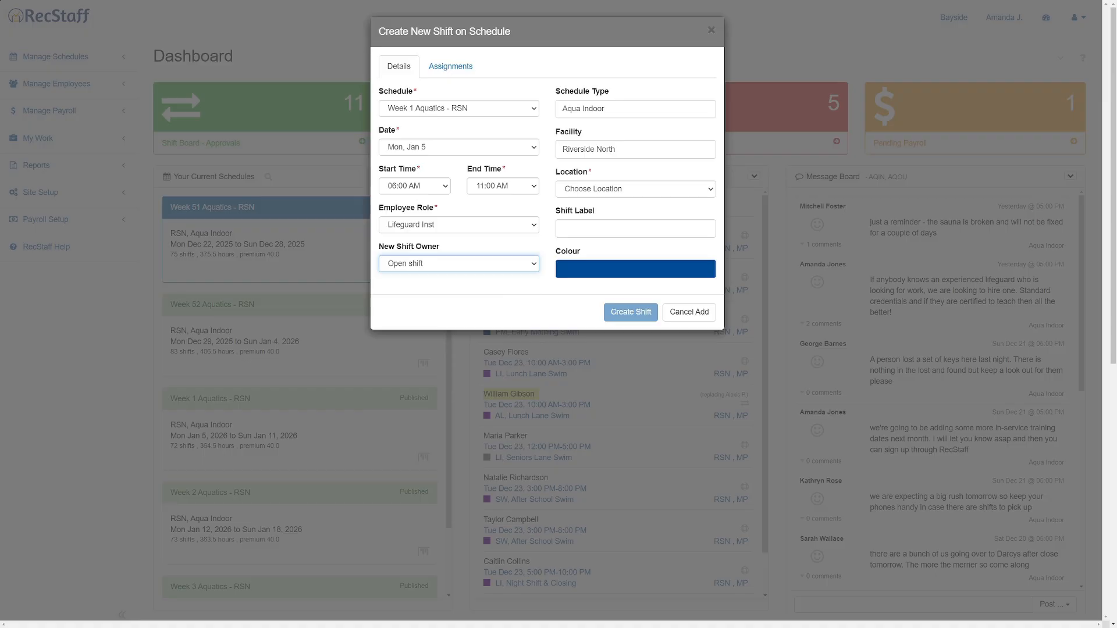
left_click(635, 189)
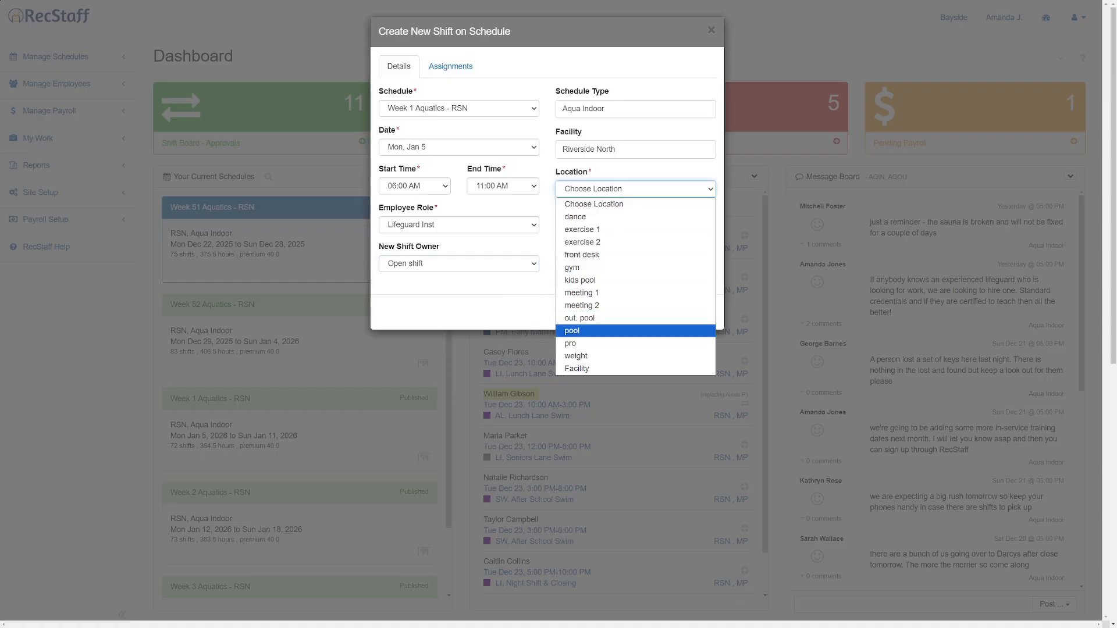
key("Return")
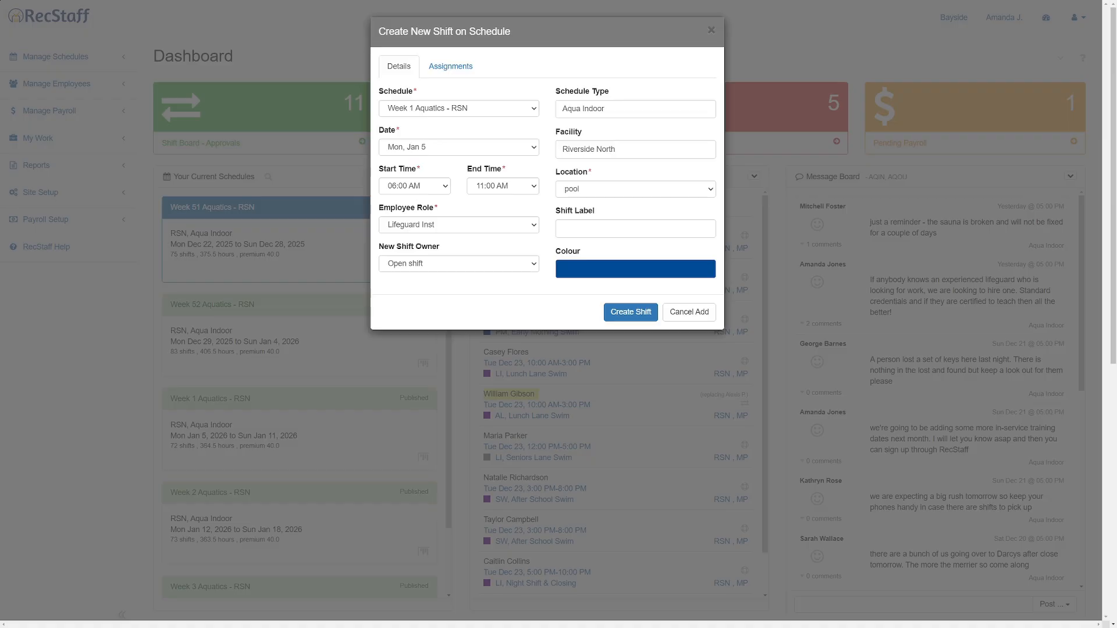
Label the shift "Early morning School" and set its colour to bright green.
left_click(636, 228)
type("Earl")
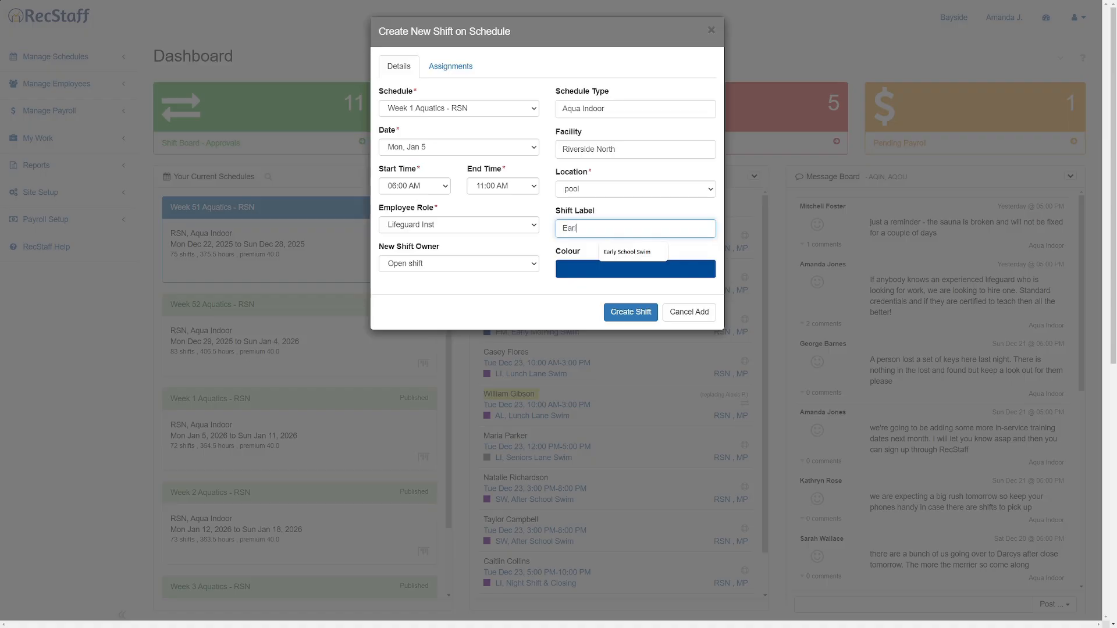
type("y morning School")
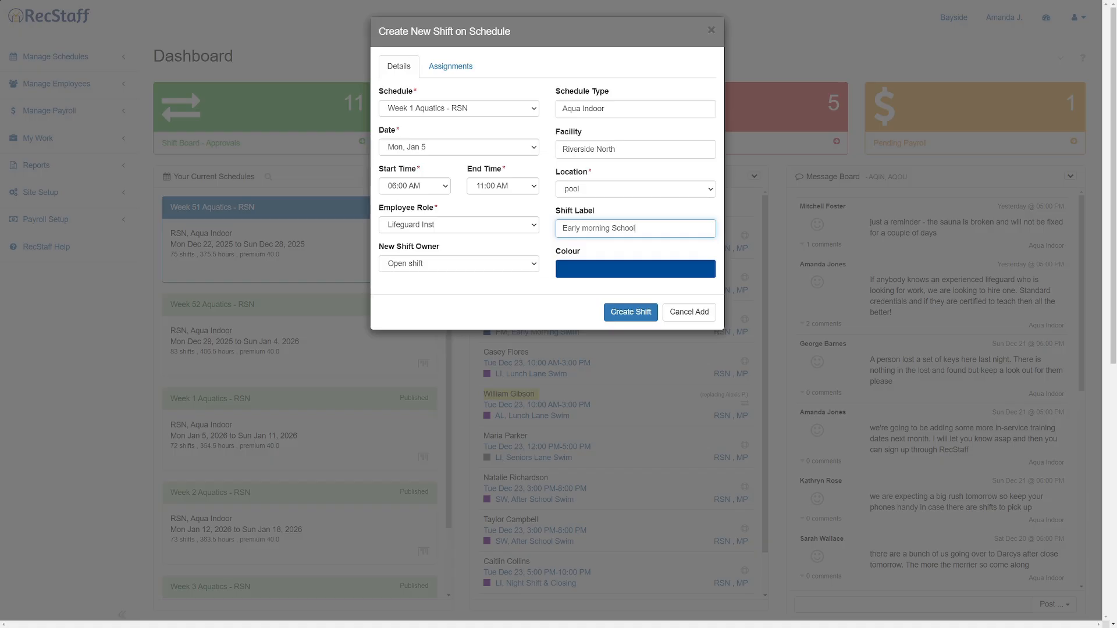
left_click(635, 270)
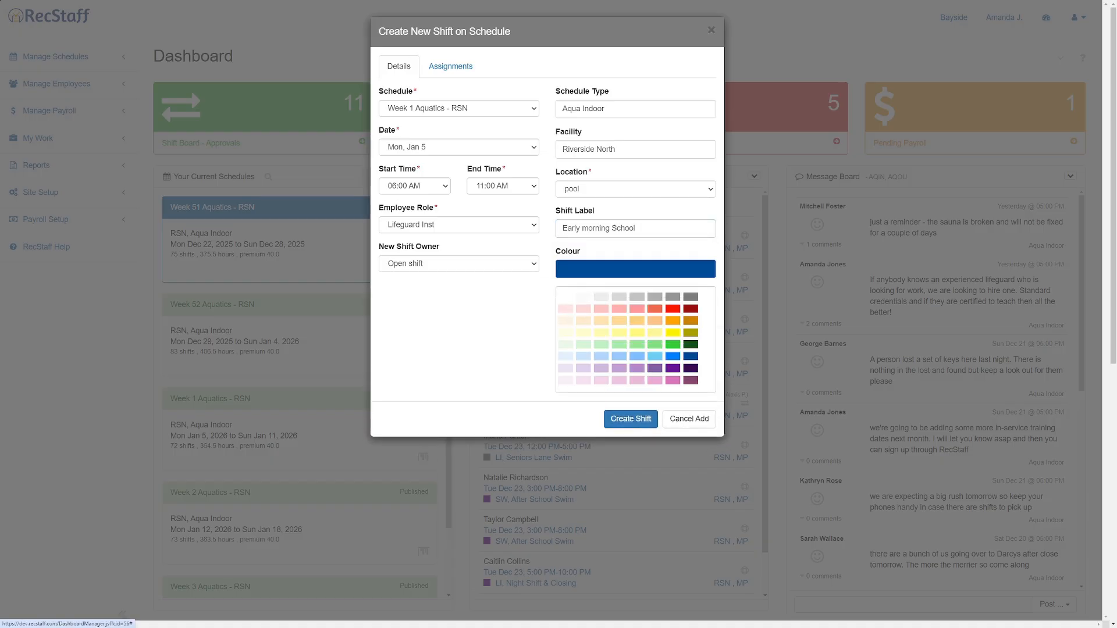
left_click(673, 344)
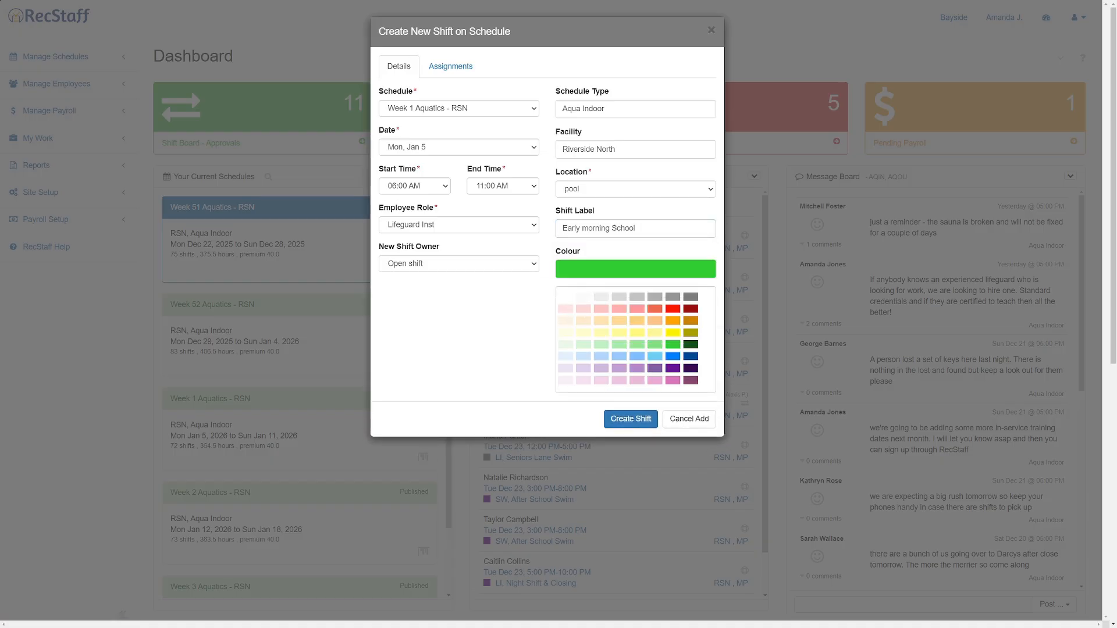
left_click(635, 269)
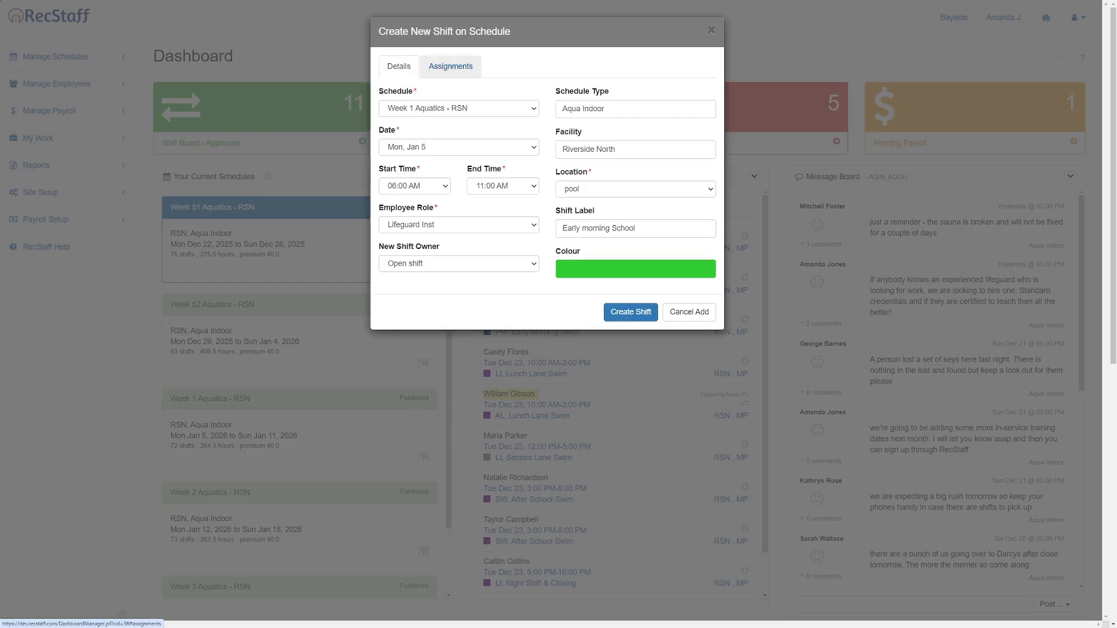
Add an AquaFit 60 work assignment from 06:00 AM to 07:00 AM with the label "Seniors".
left_click(451, 66)
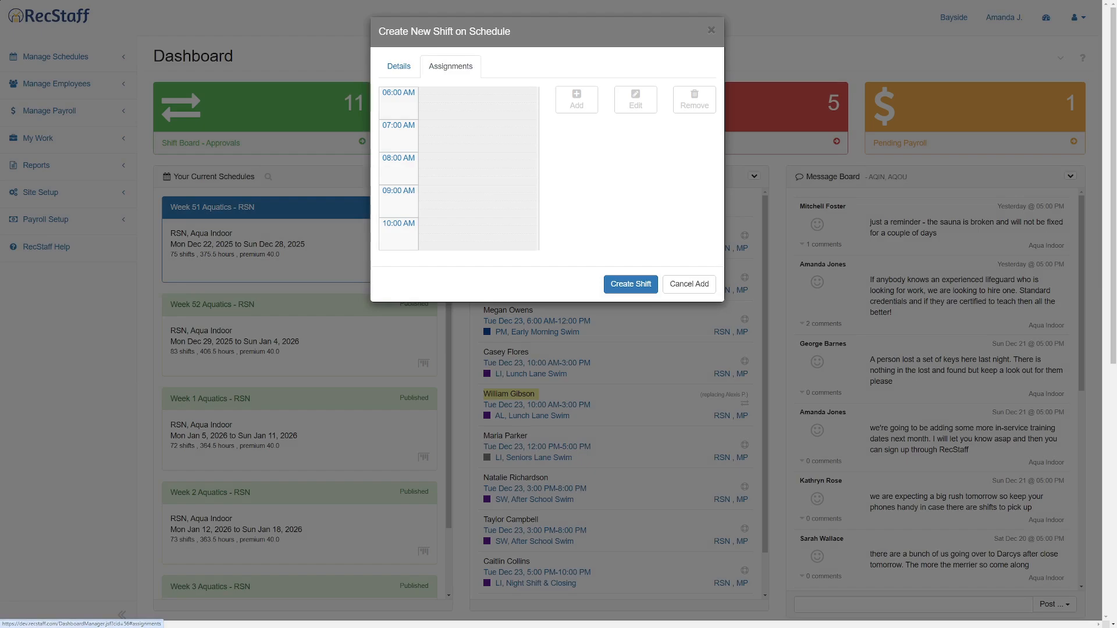
left_click(576, 99)
left_click(635, 146)
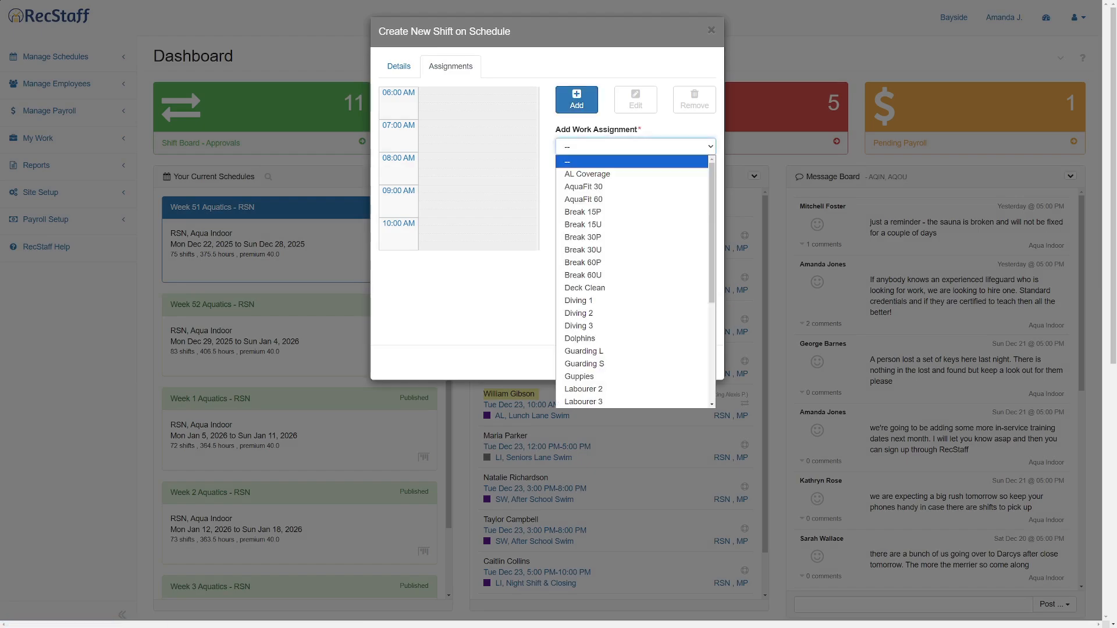
key("Down")
key("Down")
key("Return")
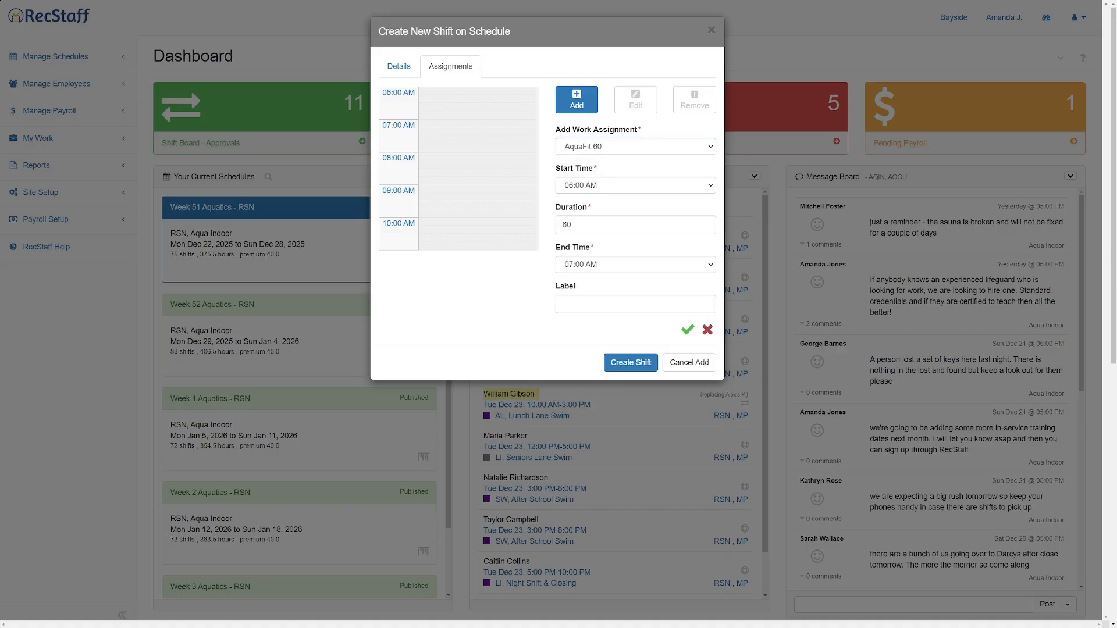
left_click(636, 304)
type("Seniors")
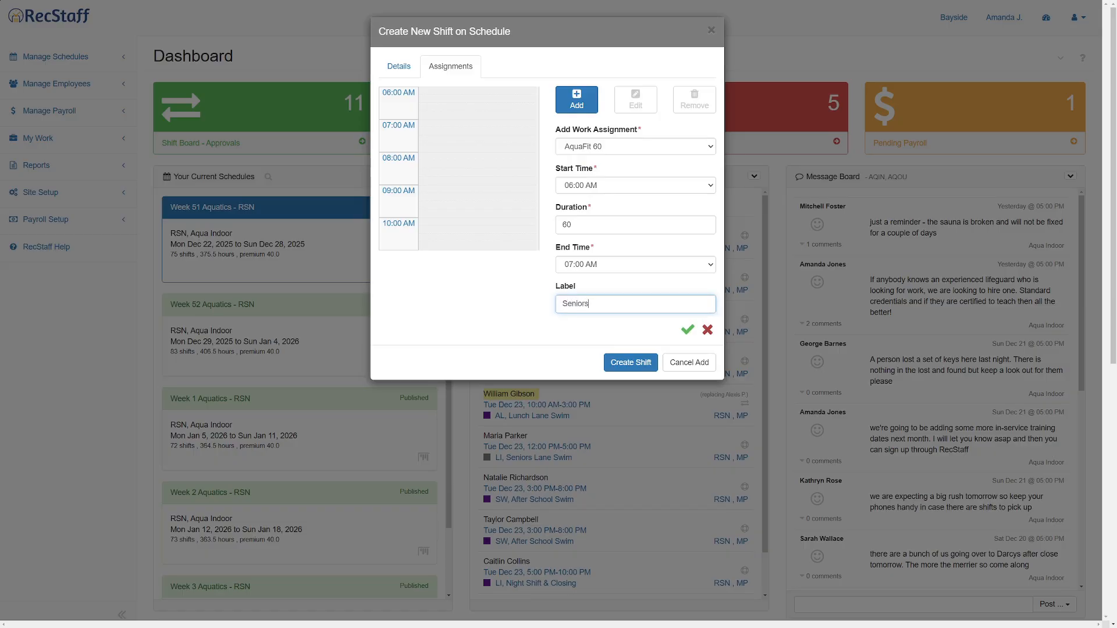
left_click(688, 330)
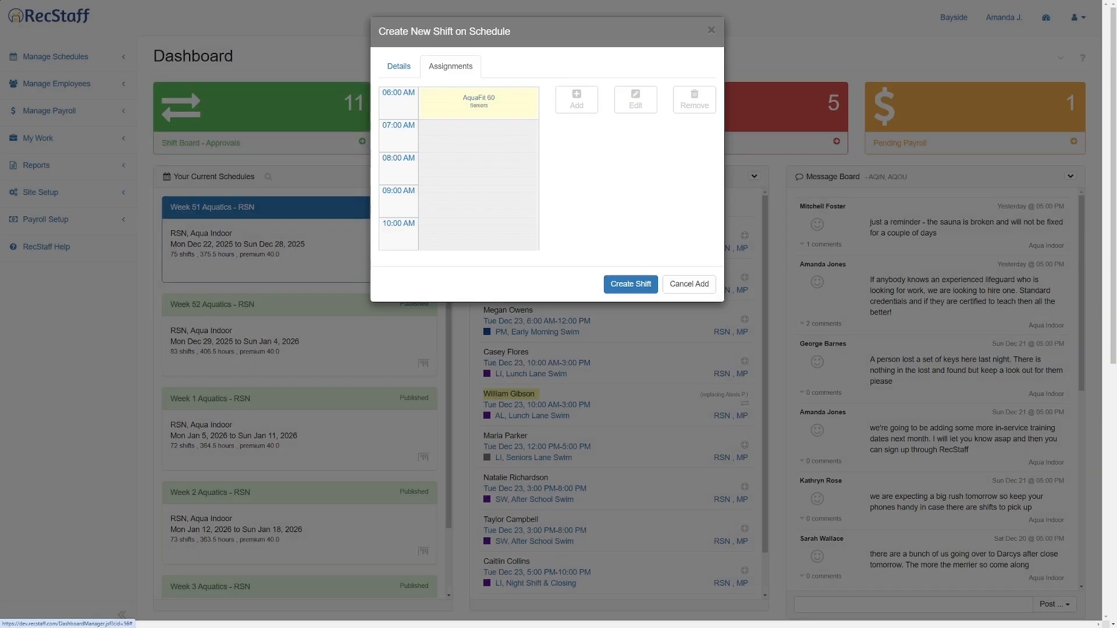
Add a Guarding L work assignment starting at 07:00 AM, directly after the AquaFit 60 block.
left_click(577, 100)
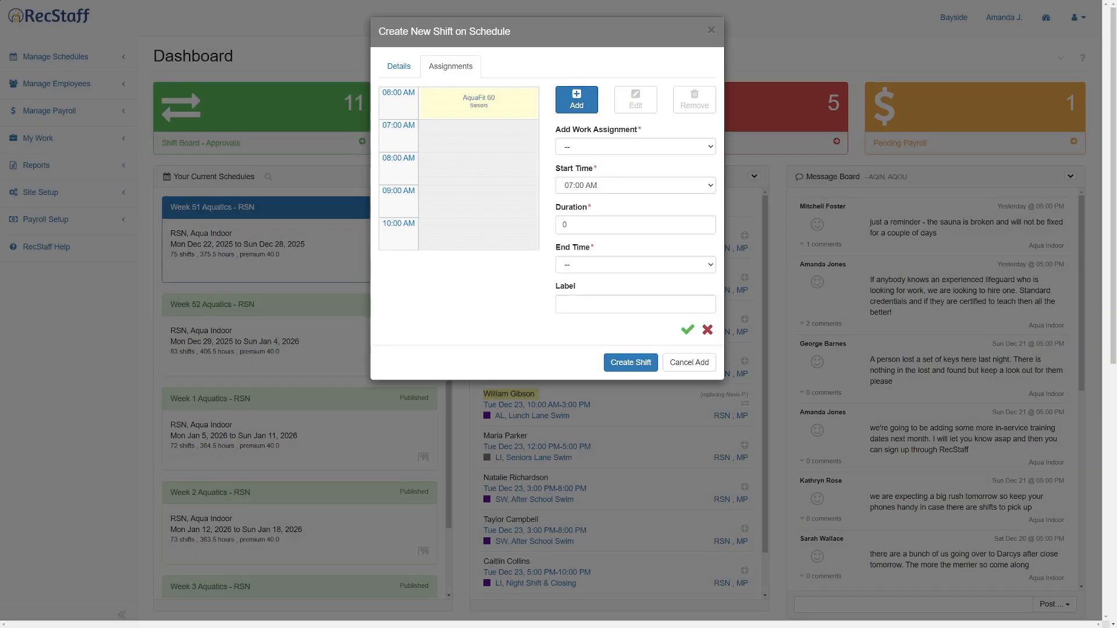
left_click(635, 147)
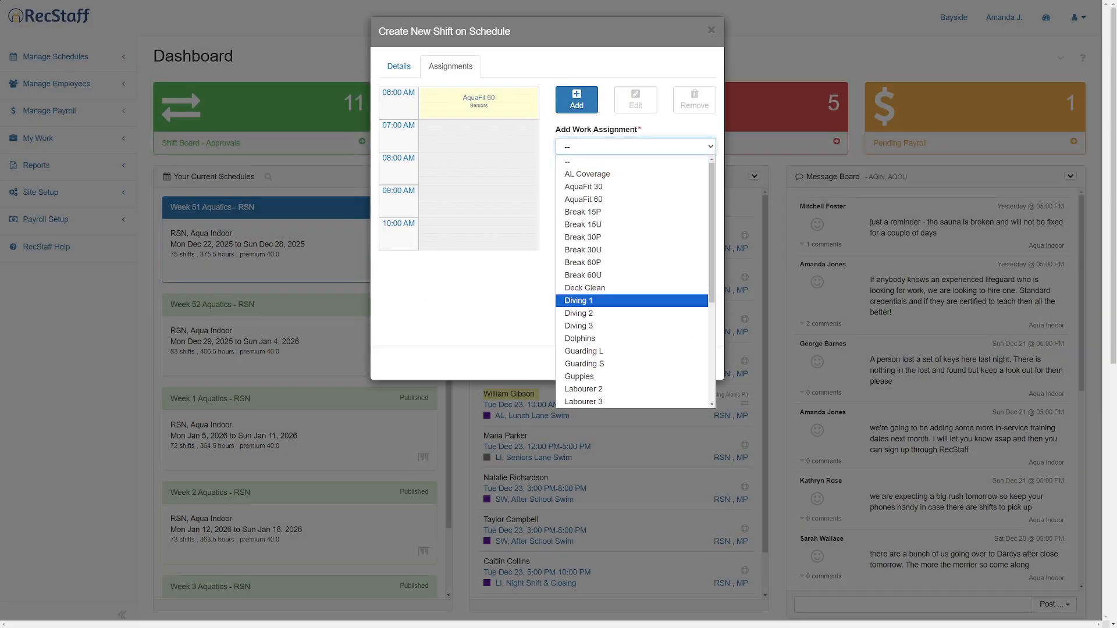
key("Down")
key("Down")
key("Return")
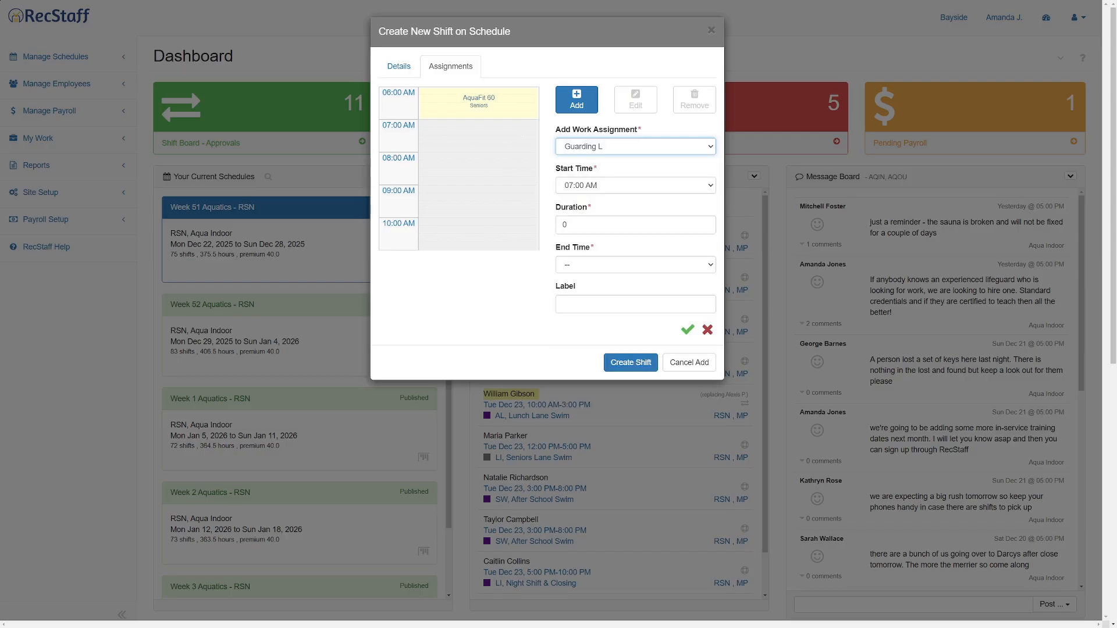
left_click(687, 329)
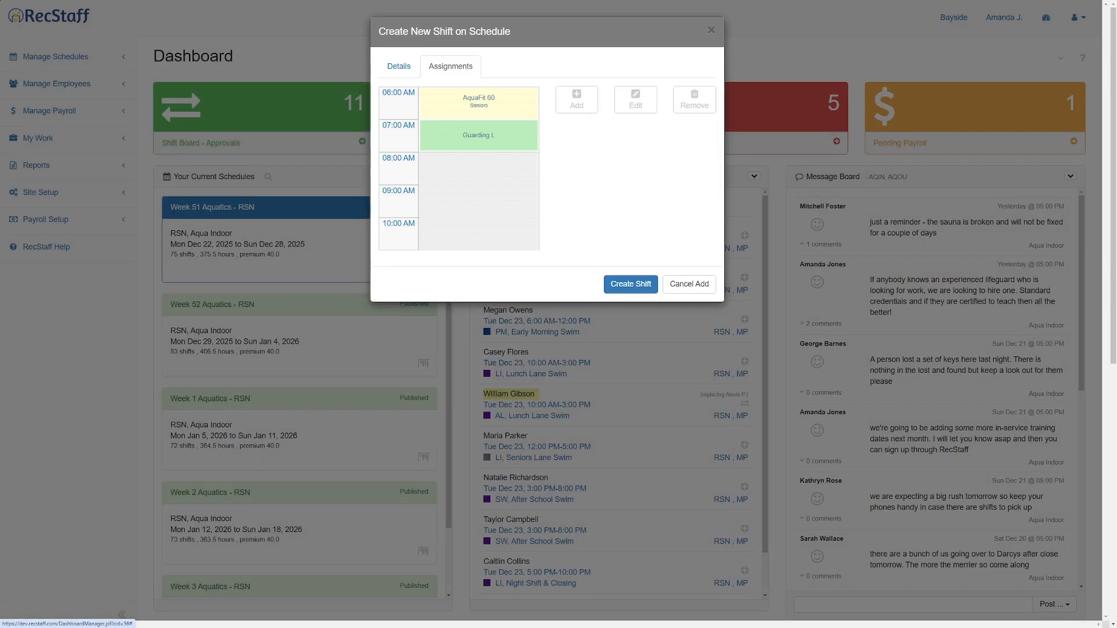
Add a Diving 3 work assignment starting at 08:00 AM and extend it to the end of the shift.
left_click(576, 100)
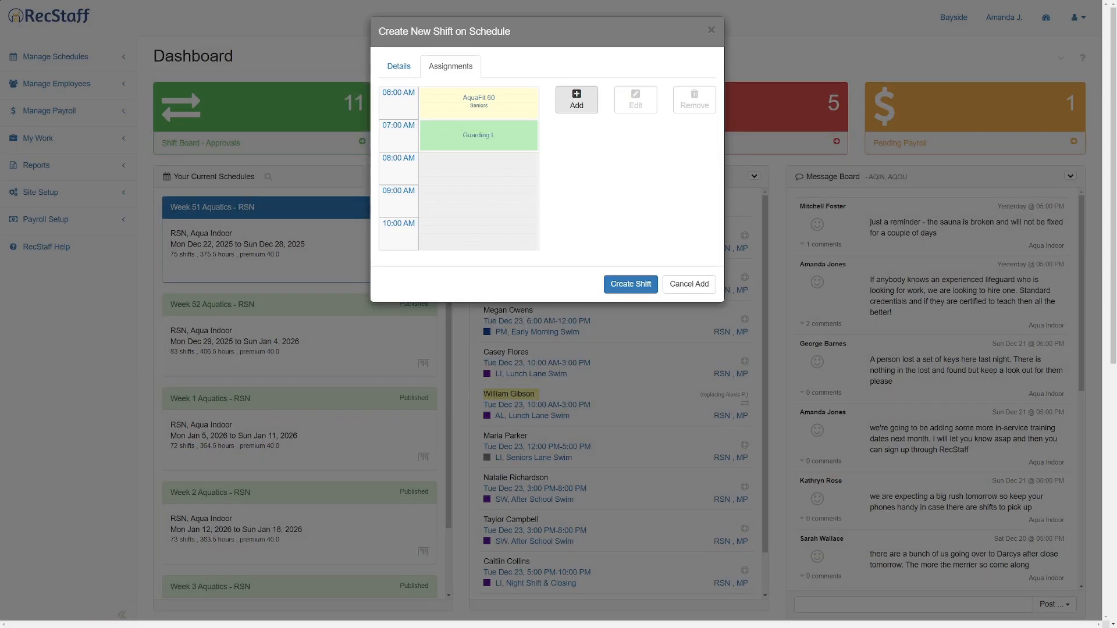
left_click(636, 147)
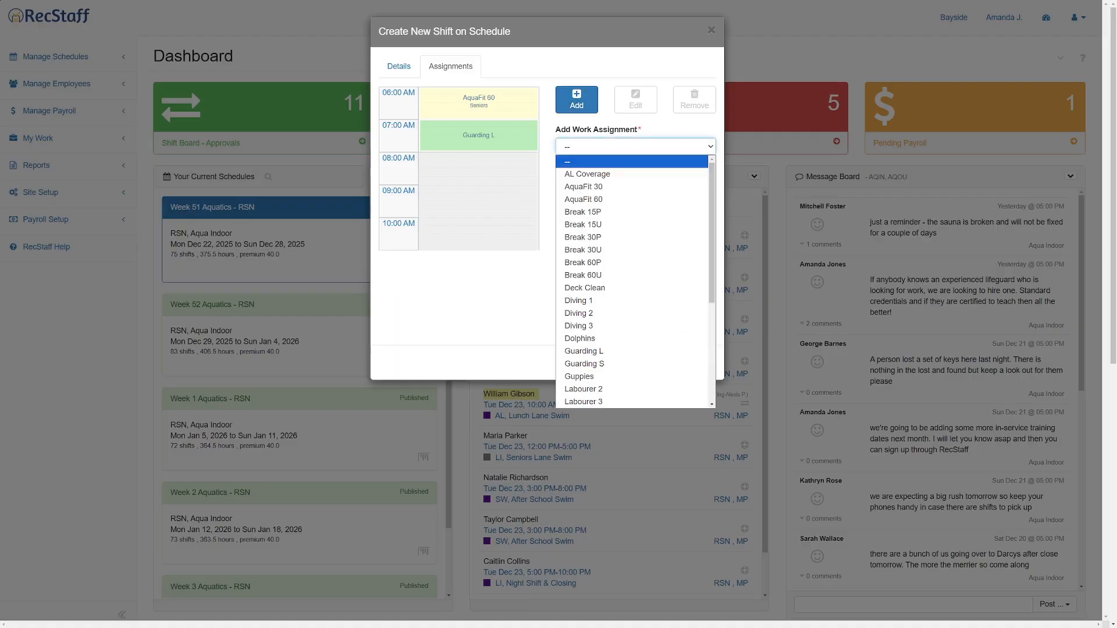
left_click(631, 326)
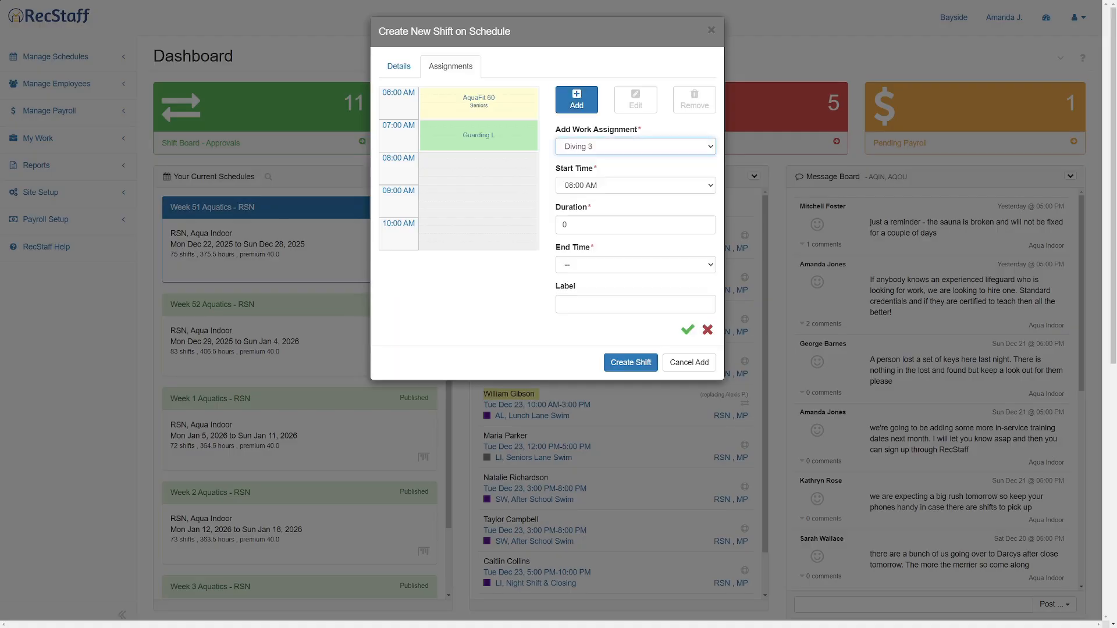
left_click(687, 330)
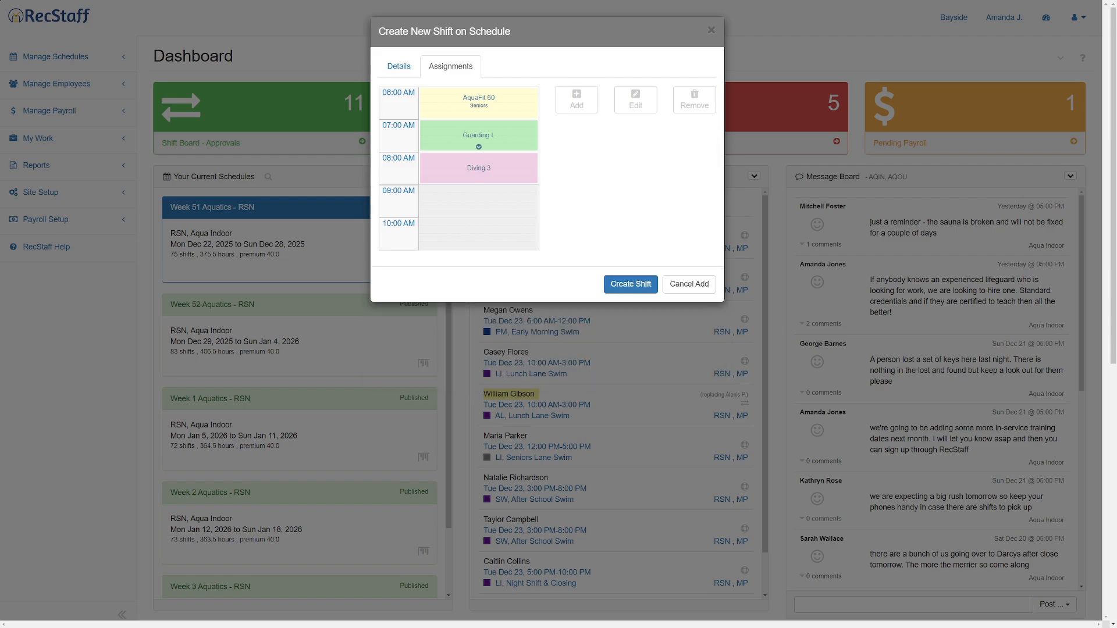
mouse_move(478, 169)
left_mouse_down()
mouse_move(478, 201)
mouse_move(479, 168)
left_mouse_up()
left_click_drag(479, 184, 478, 246)
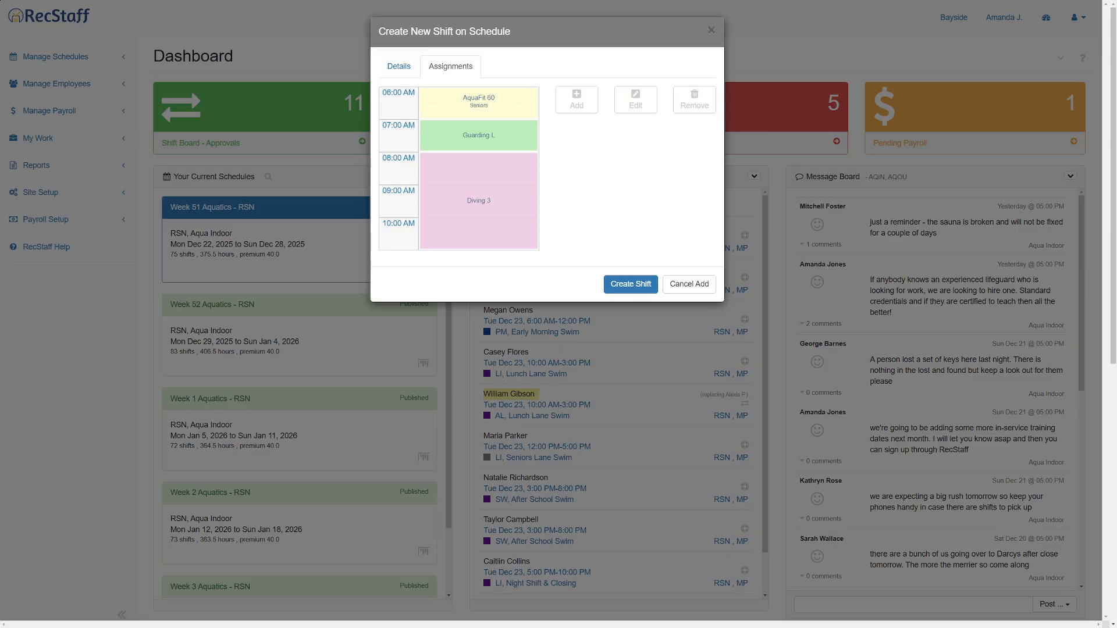
Create the shift from its details, and send the Week 1 Aquatics - RSN changes to staff and the shift board.
left_click(399, 66)
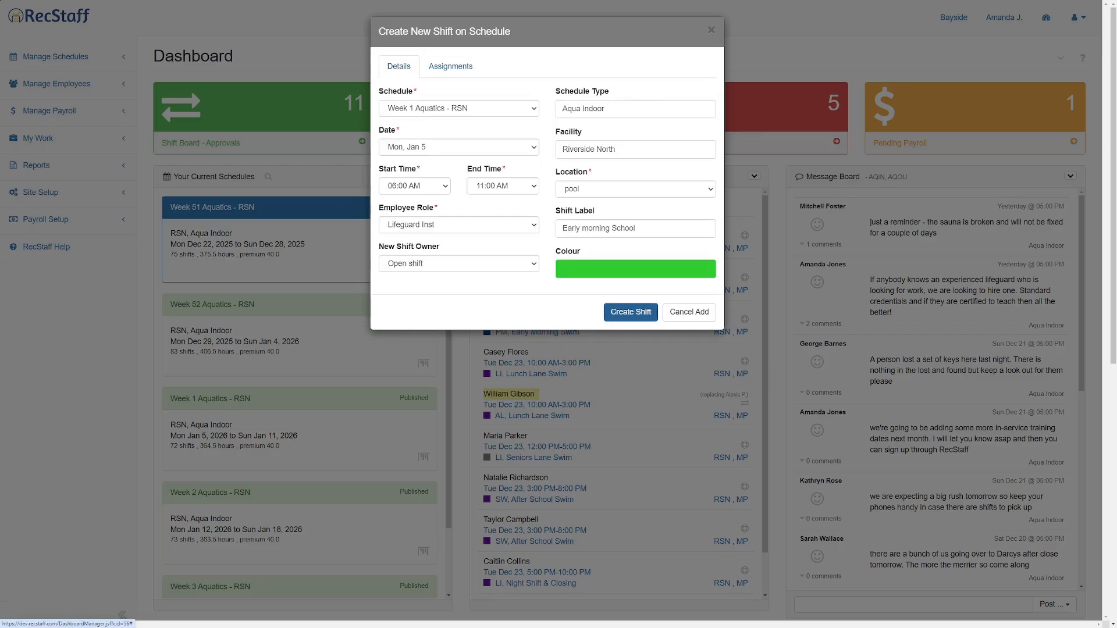
left_click(631, 312)
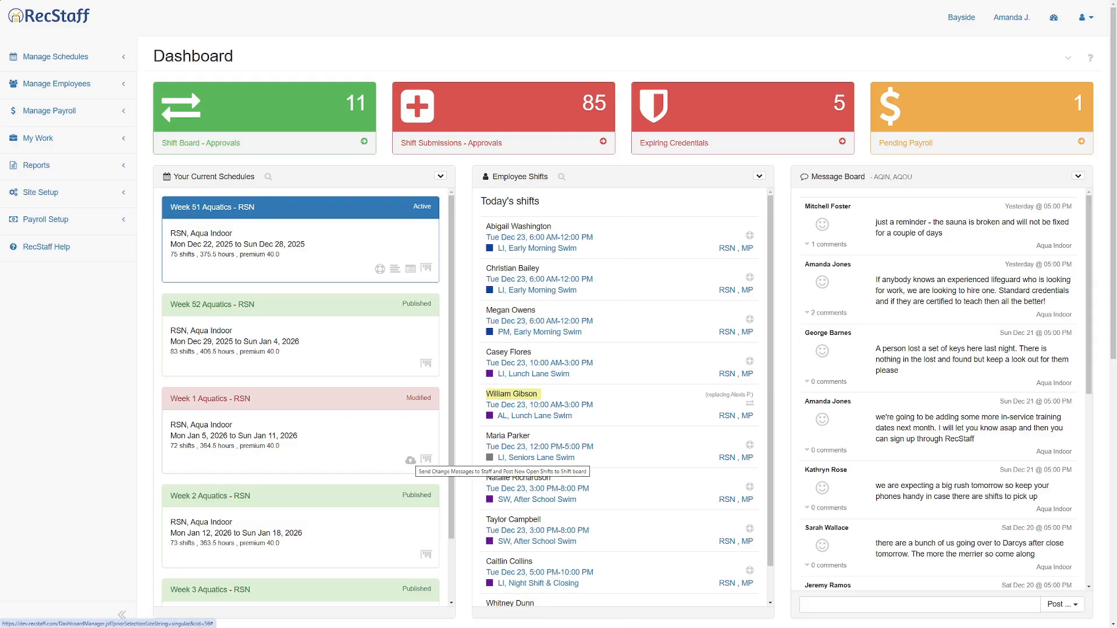
left_click(410, 460)
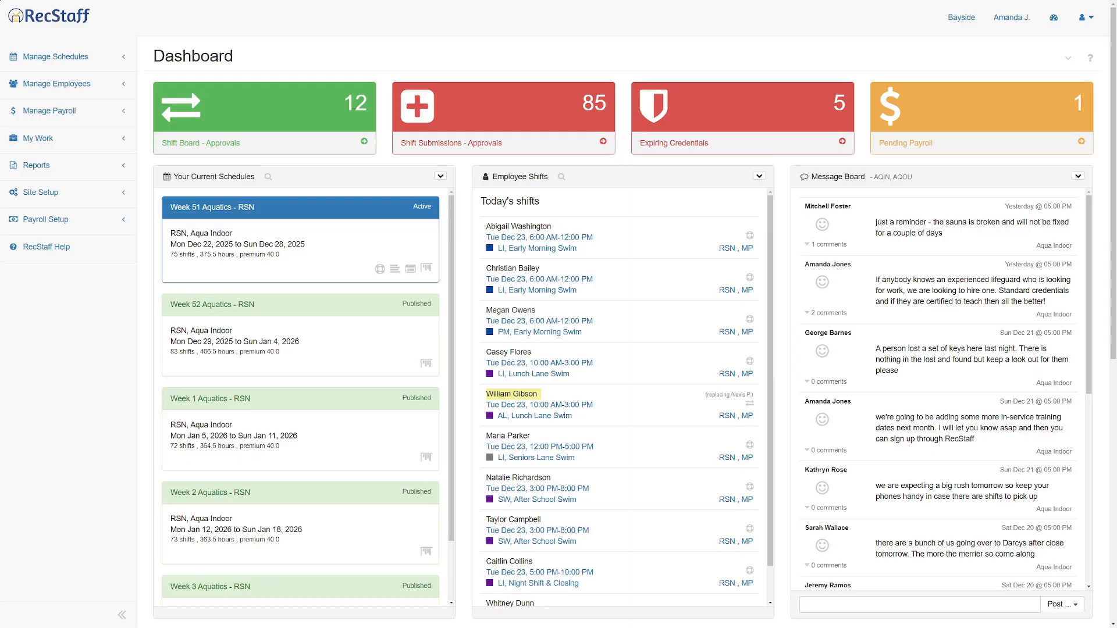
Show the employee shifts for January 7, 2026 on the dashboard and open the option to add a shift on that date.
left_click(759, 175)
left_click(718, 205)
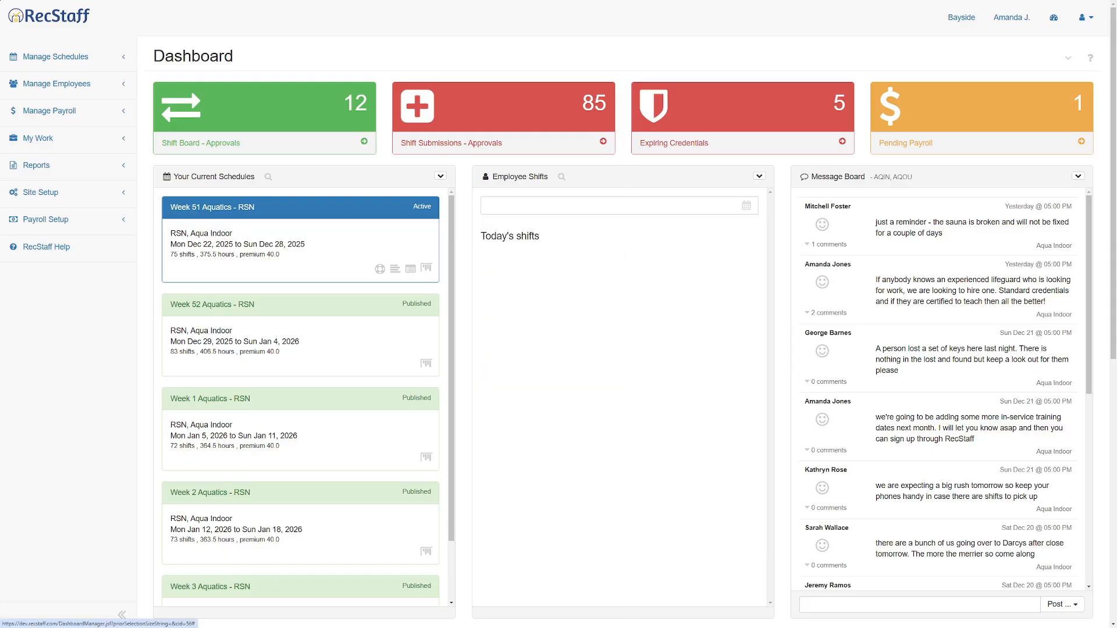
left_click(746, 206)
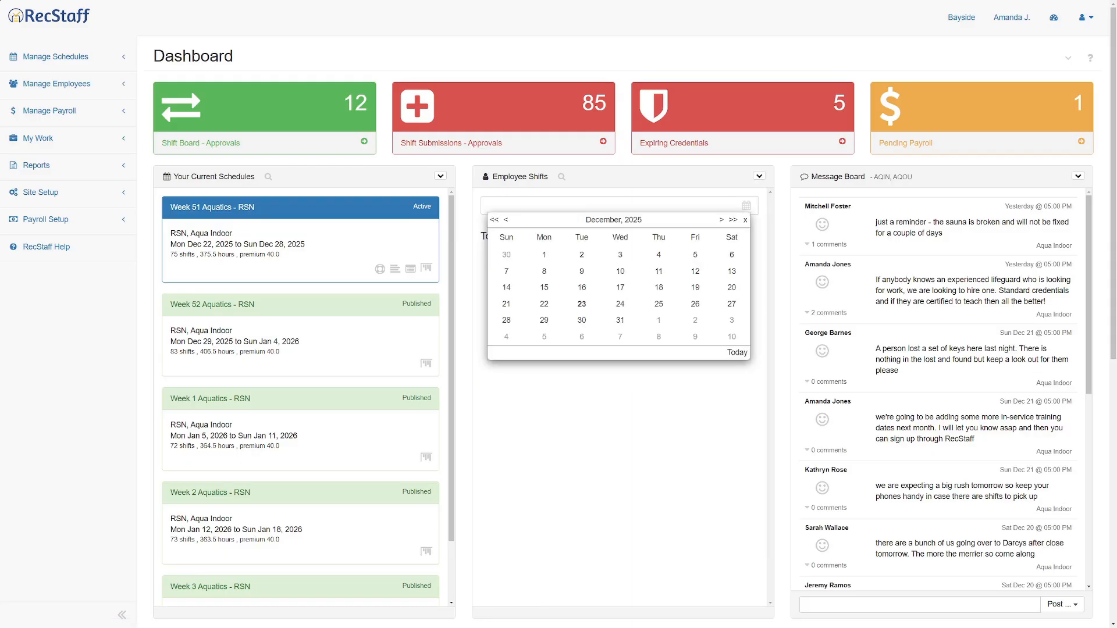
left_click(620, 337)
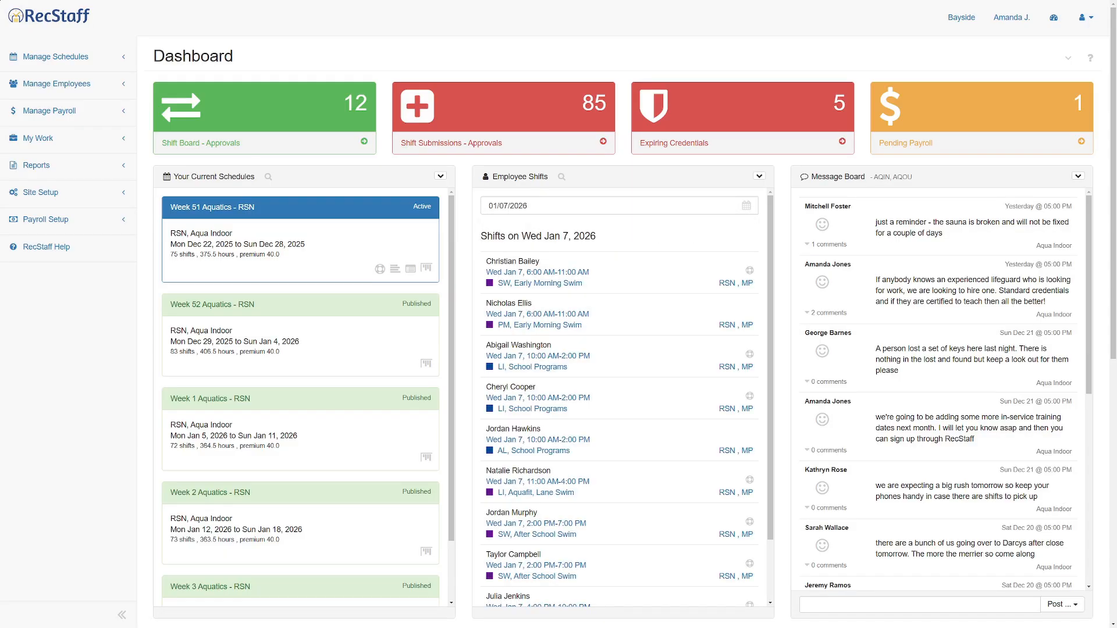
left_click(760, 176)
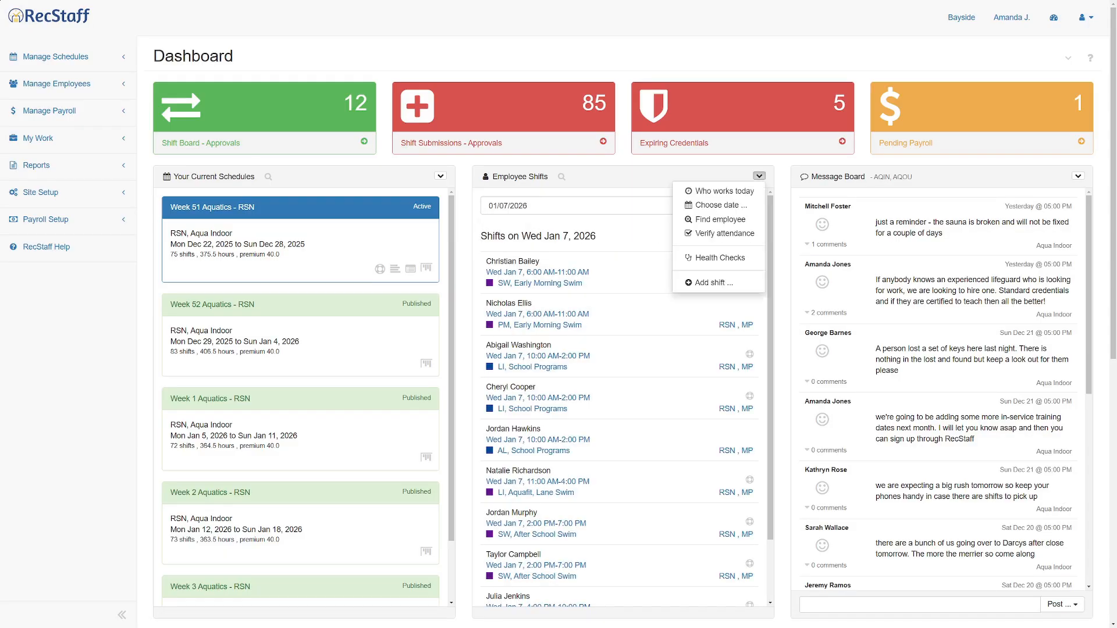
left_click(704, 283)
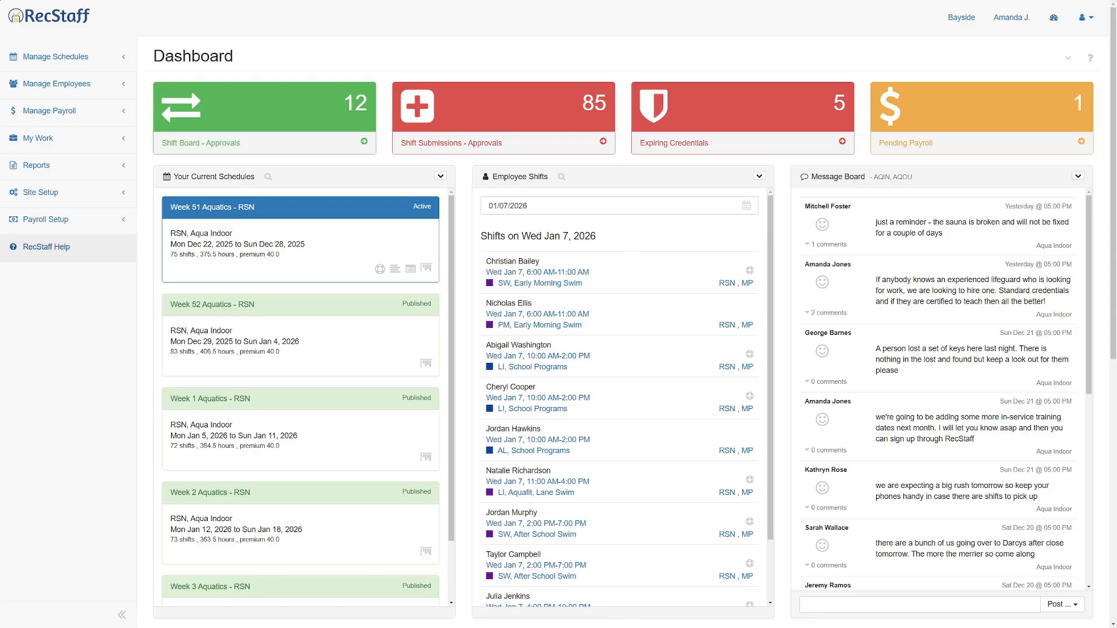
In the site's Scheduling Settings, enable "Shift editors may add shifts from dashboard" for the AQUA department and save the change.
left_click(40, 192)
left_click(54, 240)
scroll(53, 240, "down", 4)
scroll(818, 571, "down", 12)
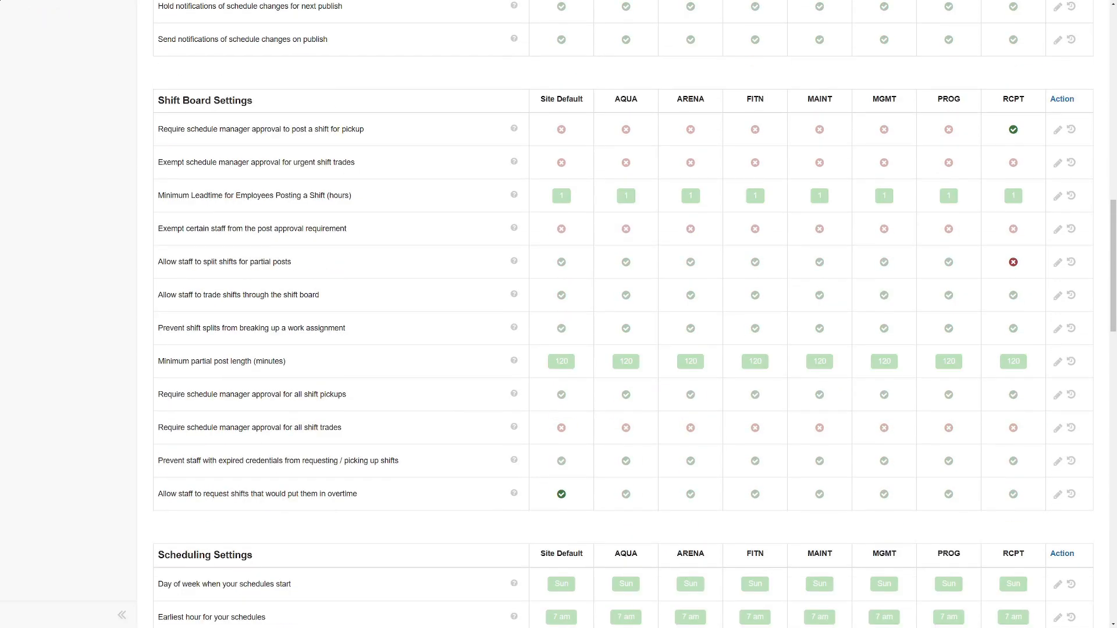
scroll(882, 326, "down", 9)
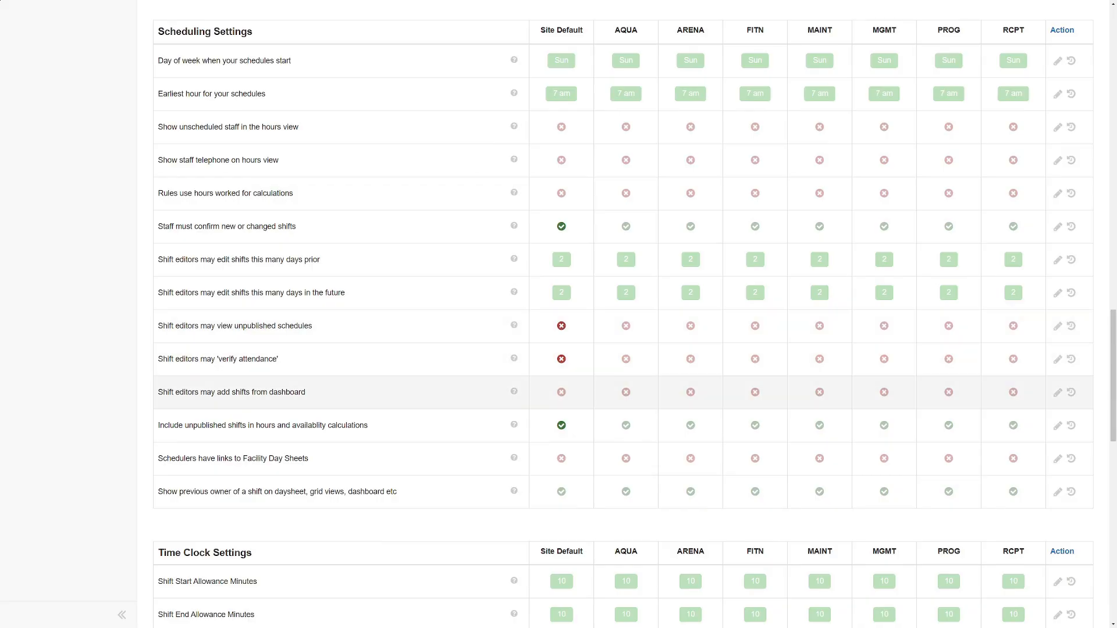
left_click(1058, 392)
left_click(625, 392)
left_click(1057, 392)
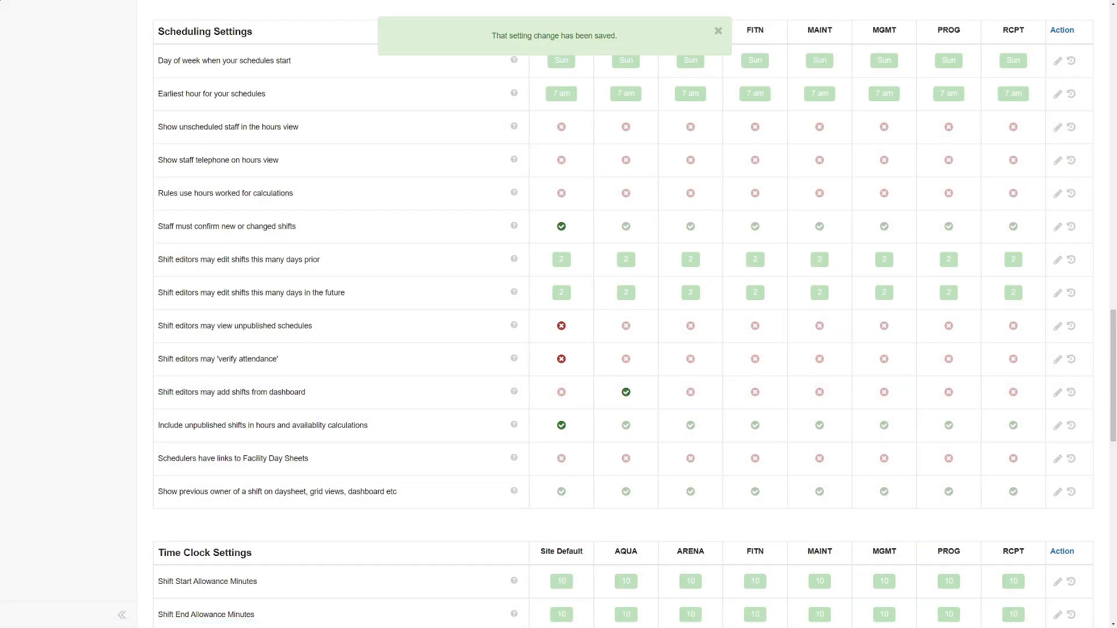
left_click(719, 31)
scroll(634, 314, "up", 20)
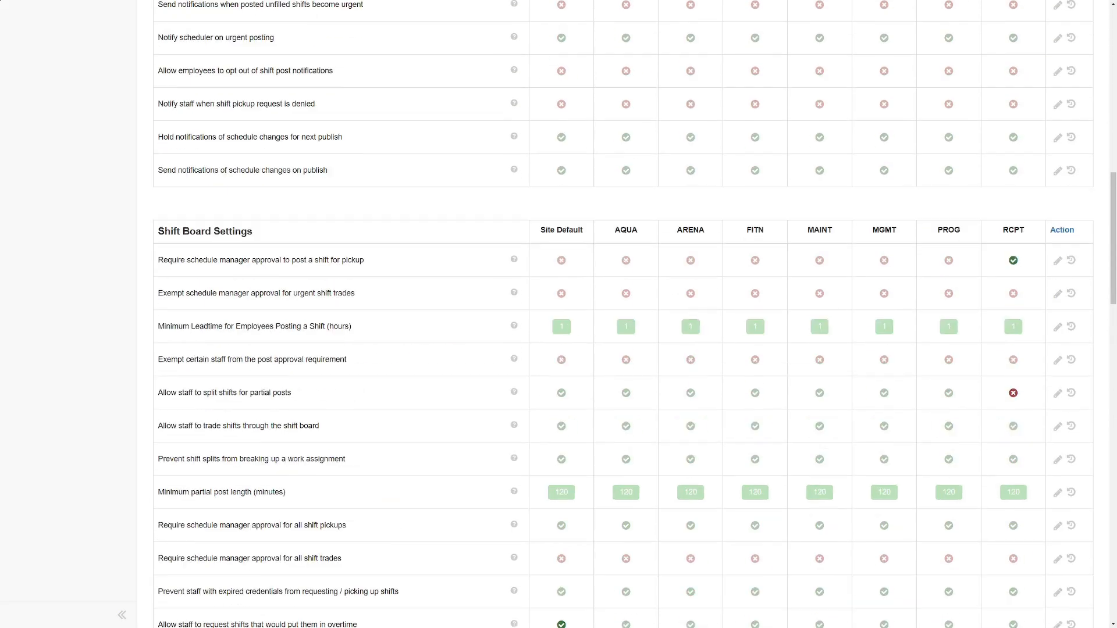
scroll(552, 227, "up", 2)
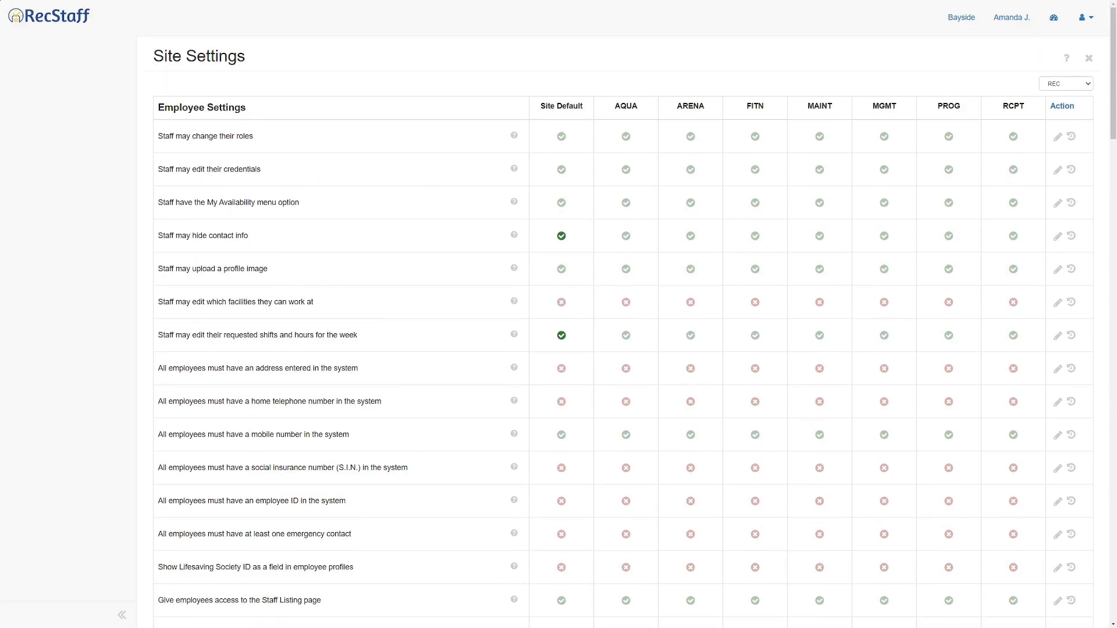